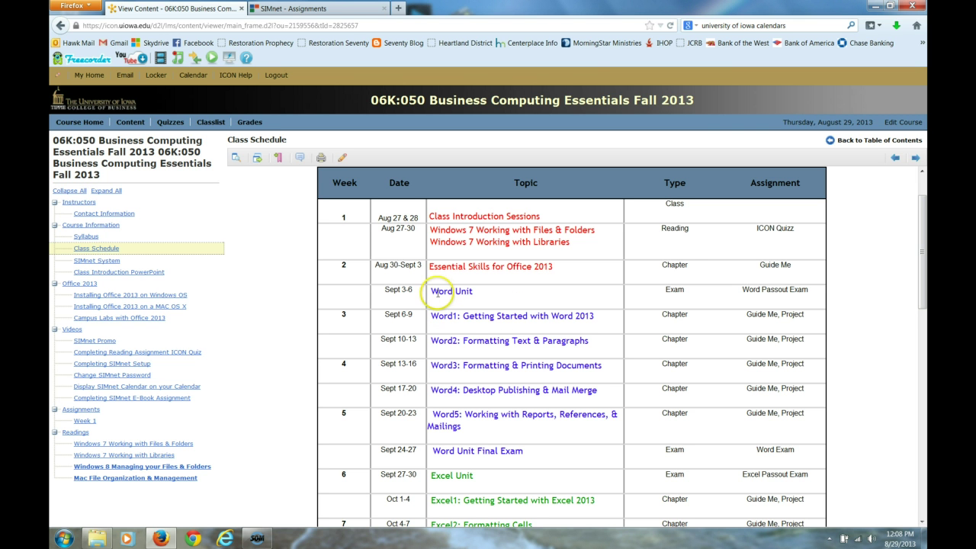
# Step: Examine the Word unit rows of the class schedule, from the Sept 3-6 passout exam through the Word chapters to the Sept 24-27 final exam
pyautogui.moveTo(433, 292); pyautogui.dragTo(810, 291)
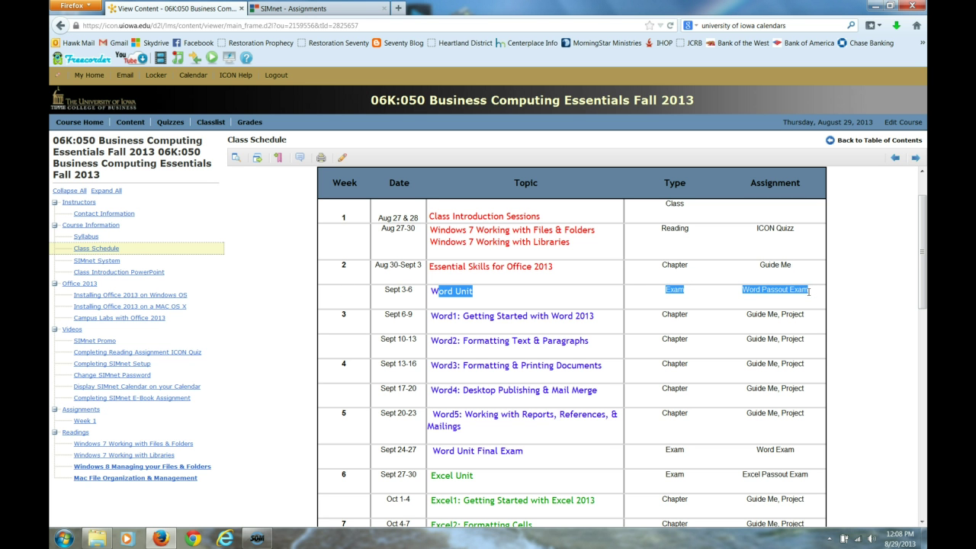
pyautogui.click(577, 303)
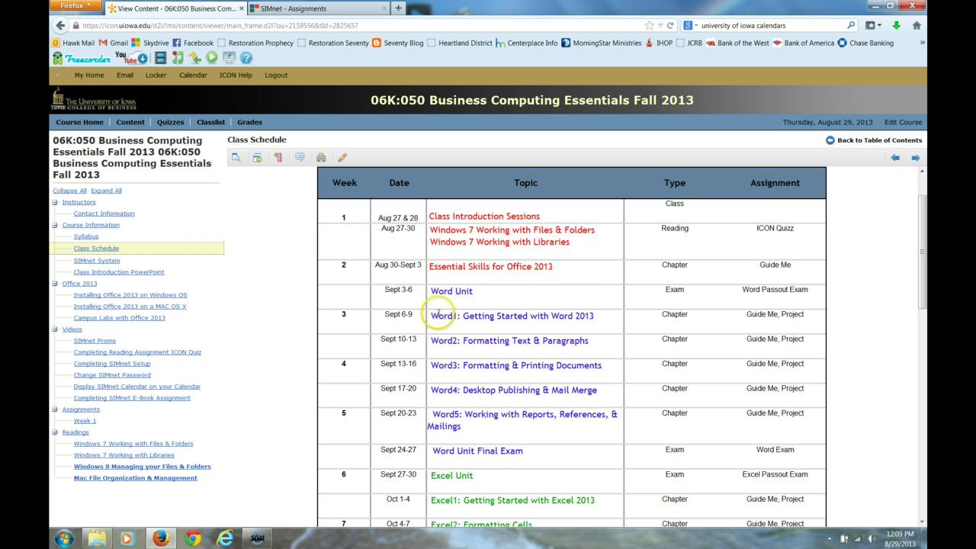
pyautogui.moveTo(433, 293); pyautogui.dragTo(810, 290)
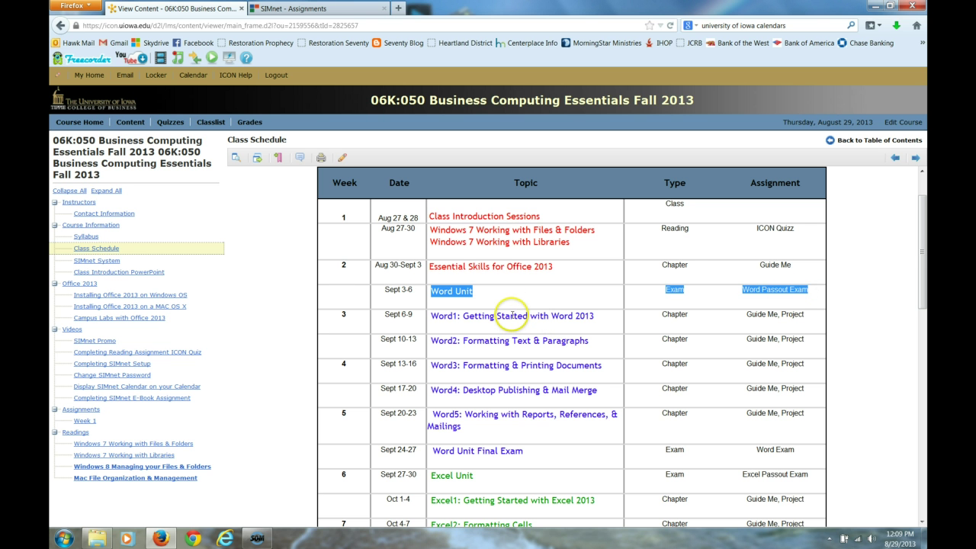
pyautogui.moveTo(513, 316); pyautogui.dragTo(813, 415)
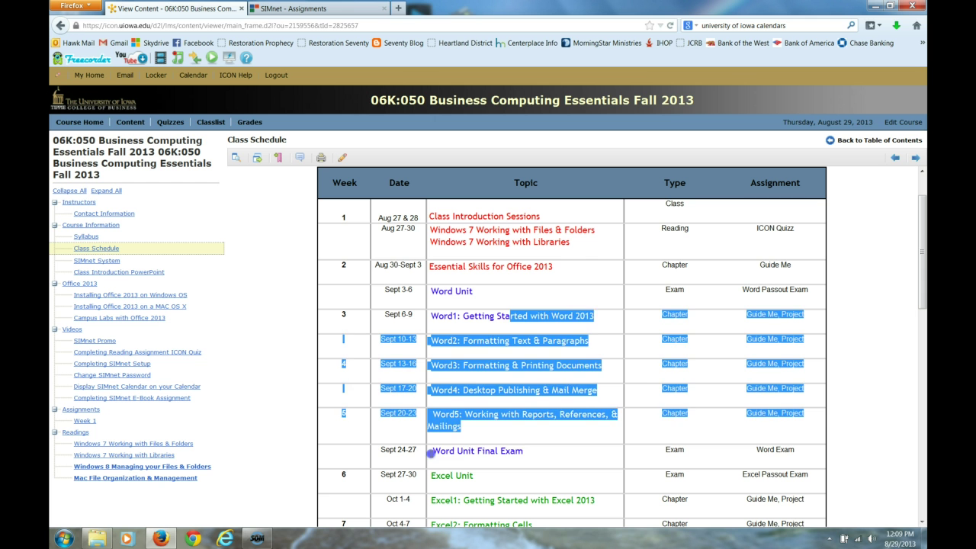
pyautogui.moveTo(429, 454); pyautogui.dragTo(790, 448)
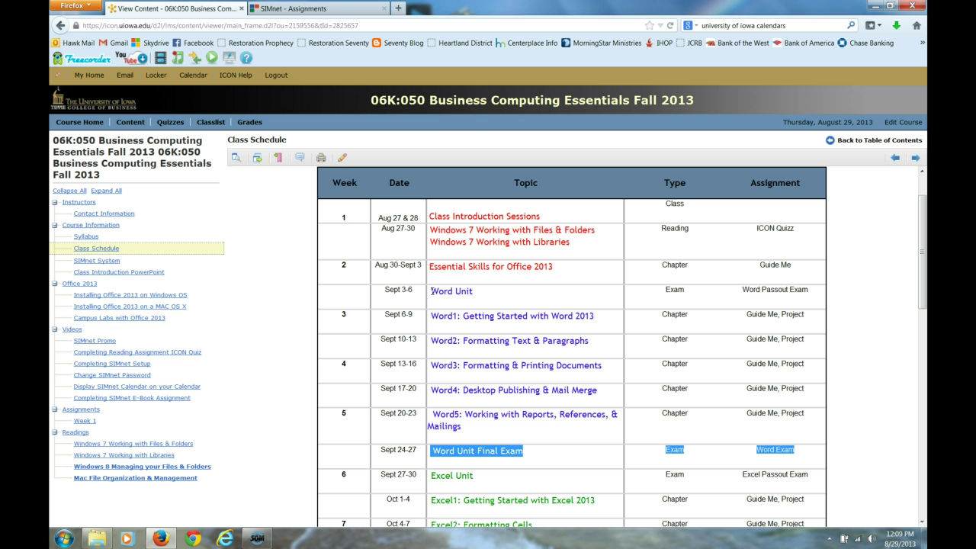
pyautogui.moveTo(433, 291); pyautogui.dragTo(816, 295)
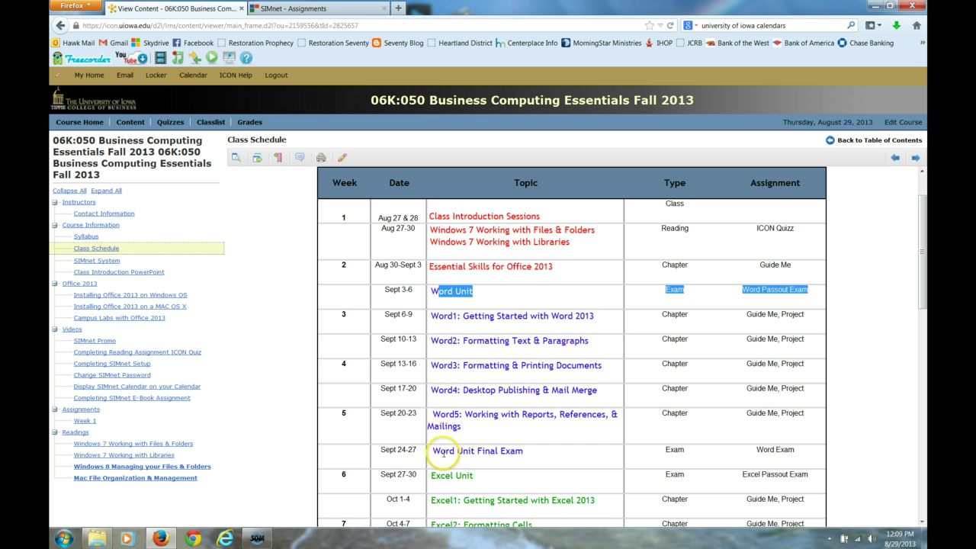
pyautogui.moveTo(441, 451); pyautogui.dragTo(801, 455)
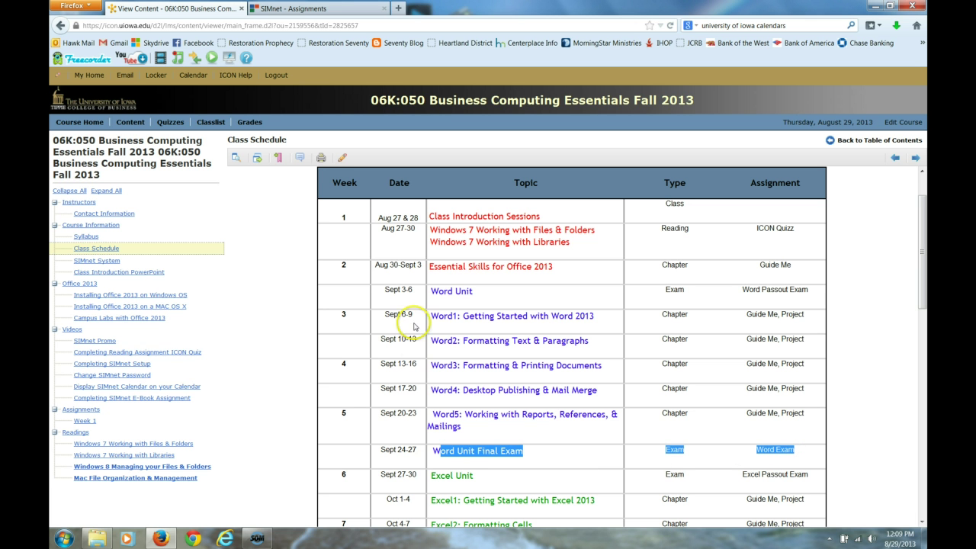
pyautogui.click(435, 293)
pyautogui.moveTo(435, 292); pyautogui.dragTo(813, 295)
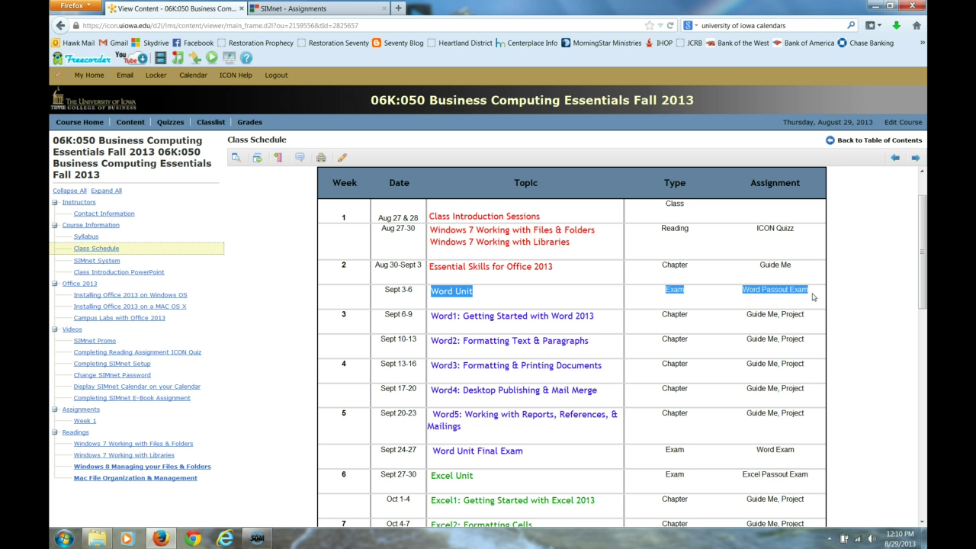
pyautogui.click(118, 272)
pyautogui.click(119, 275)
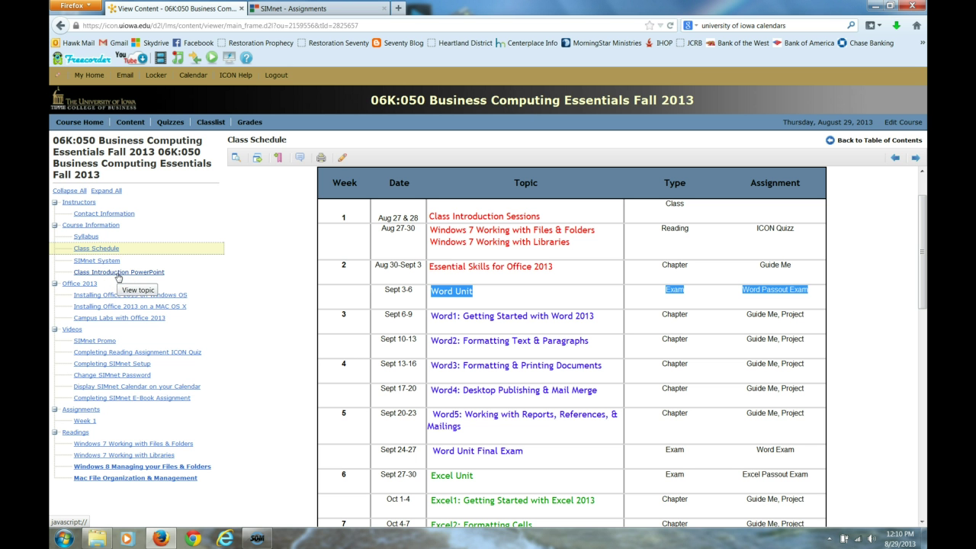
pyautogui.click(402, 226)
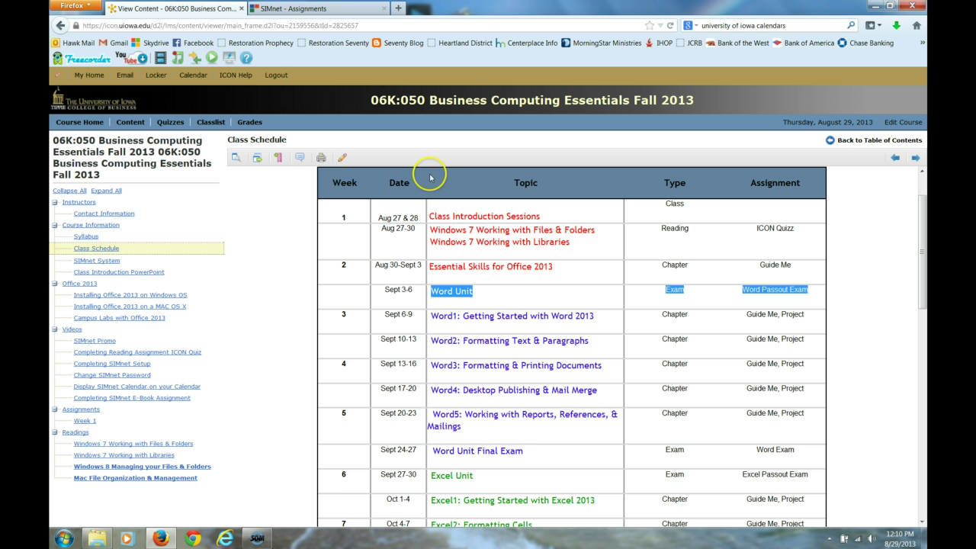
# Step: Switch to SIMnet and view the Test Class 2 assignments as a calendar and a list, ending in tiles view
pyautogui.click(358, 8)
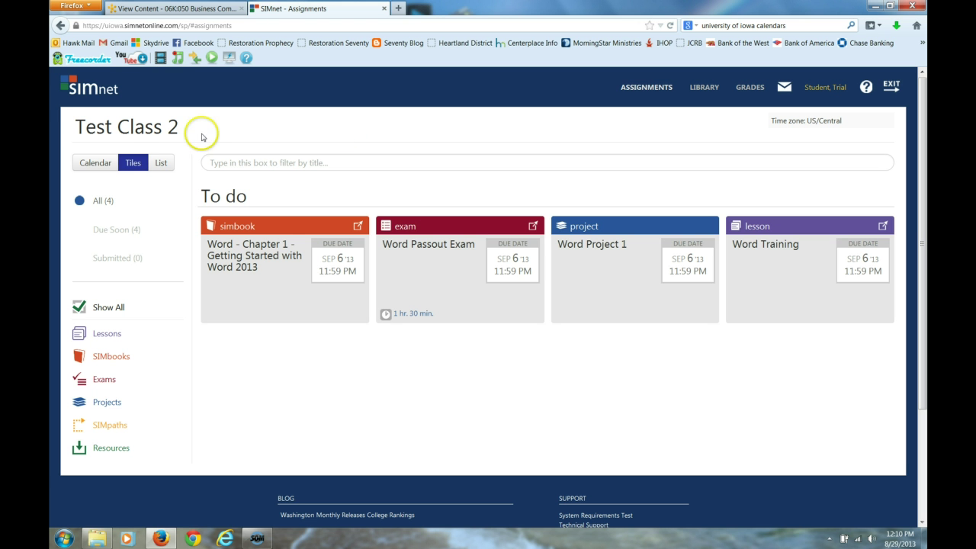
pyautogui.click(103, 163)
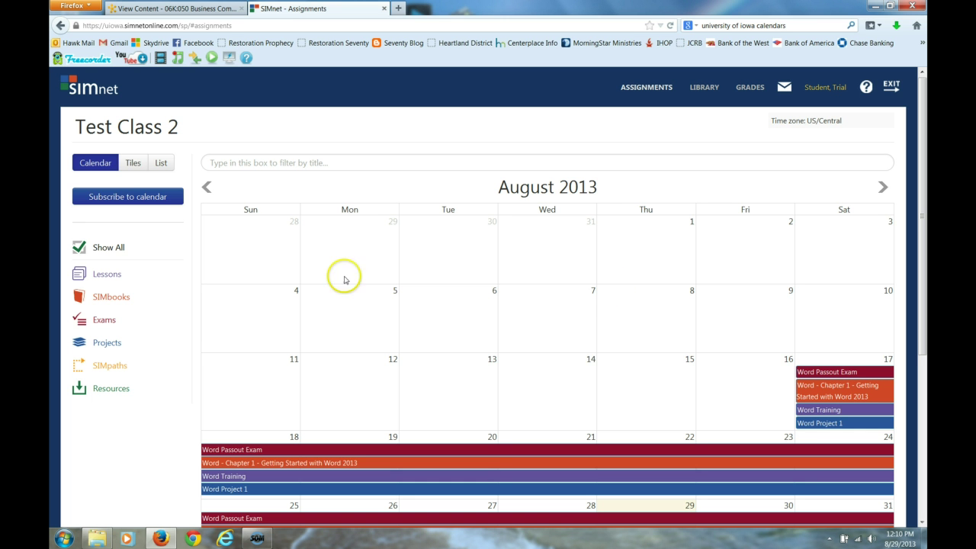
pyautogui.click(134, 166)
pyautogui.click(159, 162)
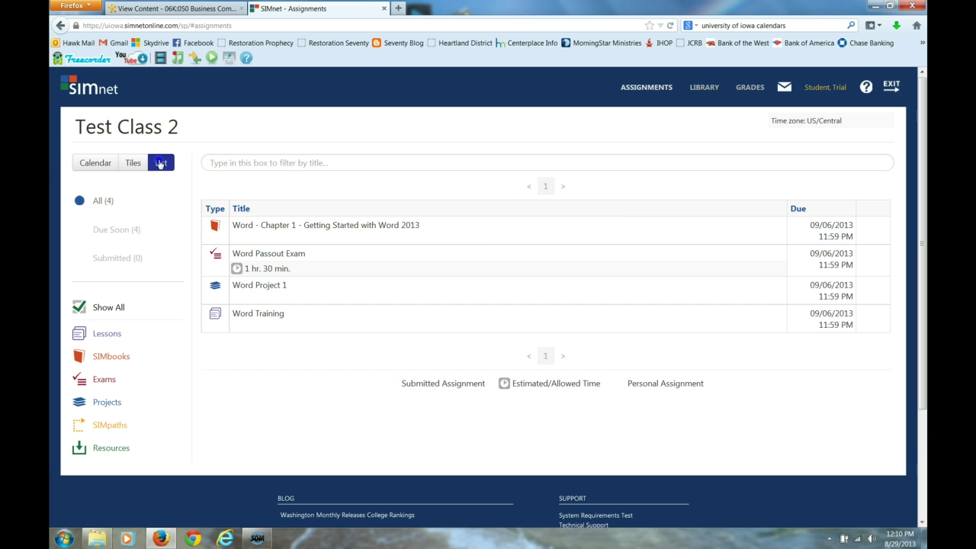
pyautogui.click(139, 166)
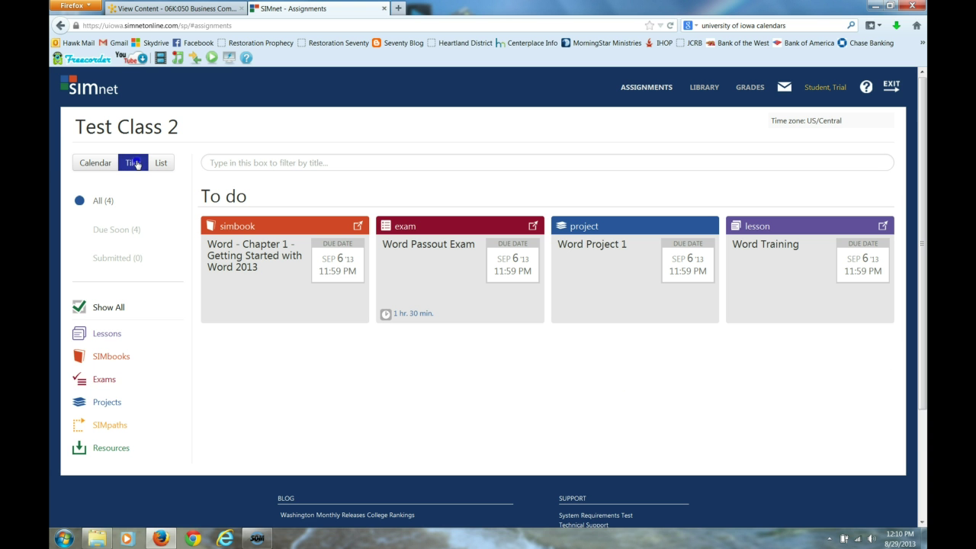
# Step: Start the Word Passout Exam and spend the first attempt at question 1 on applying bold
pyautogui.click(446, 228)
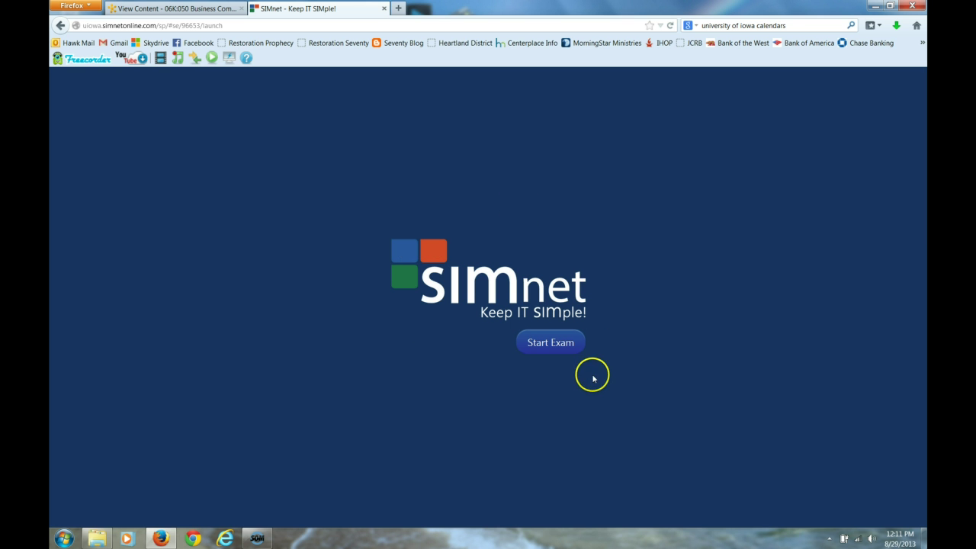
pyautogui.click(560, 350)
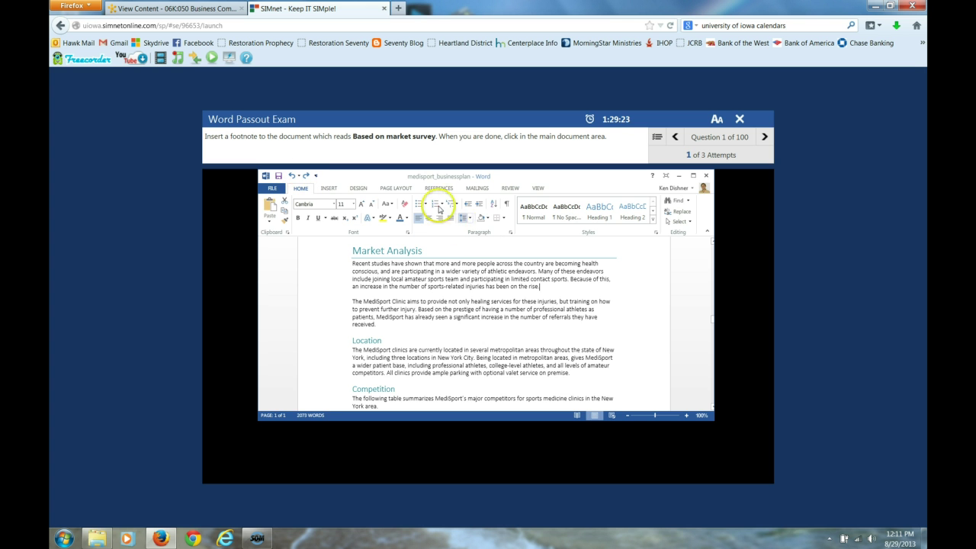
pyautogui.click(298, 220)
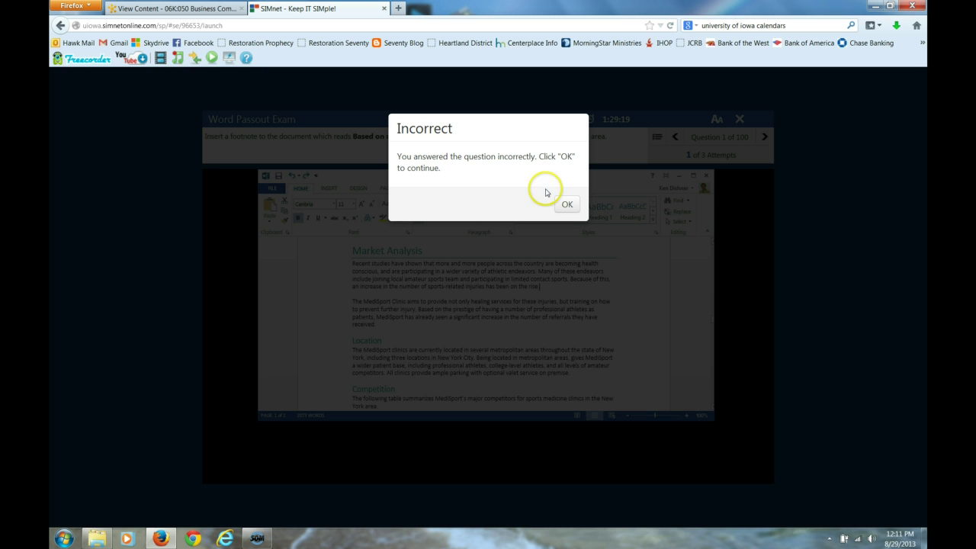
pyautogui.click(566, 206)
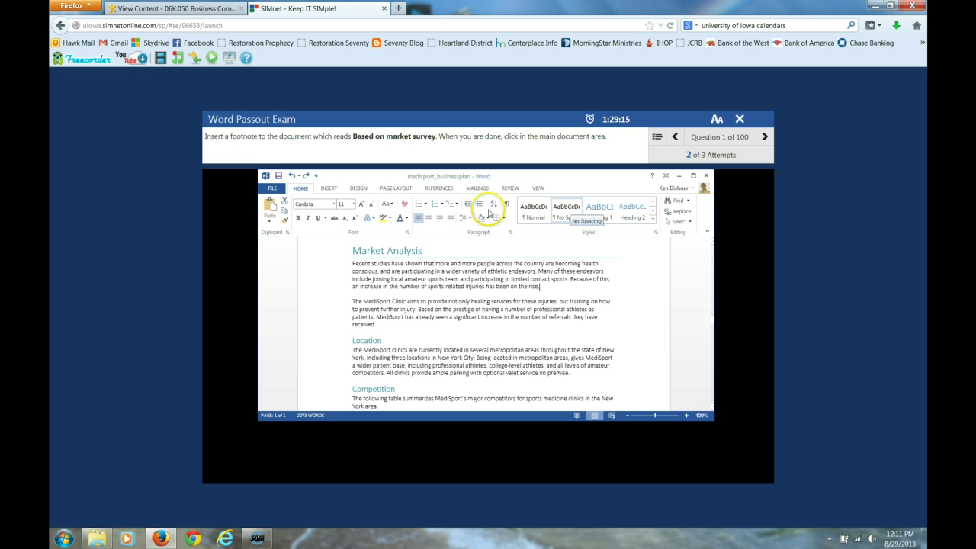
# Step: Use the two remaining attempts at question 1 on showing paragraph marks and inserting the Blank footer, and continue to question 2
pyautogui.click(506, 204)
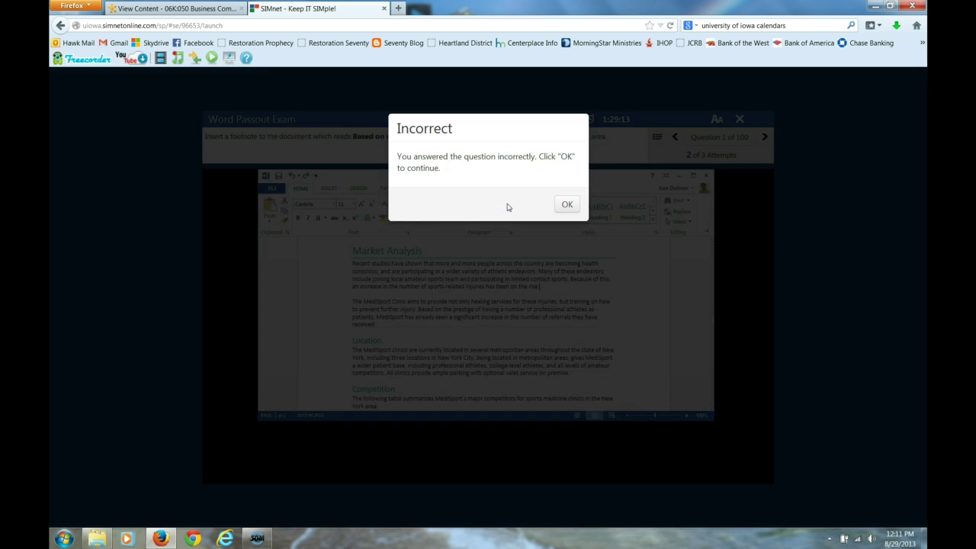
pyautogui.click(567, 204)
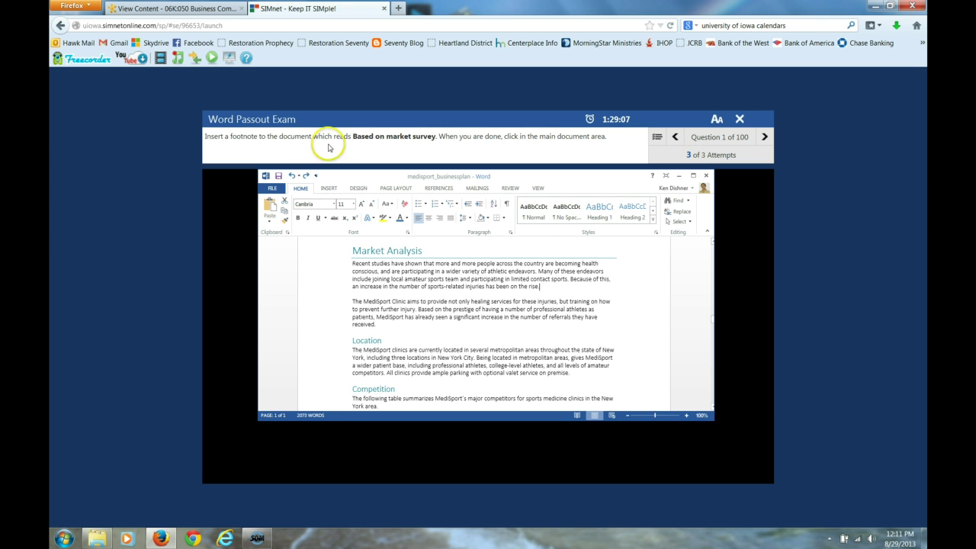
pyautogui.click(326, 188)
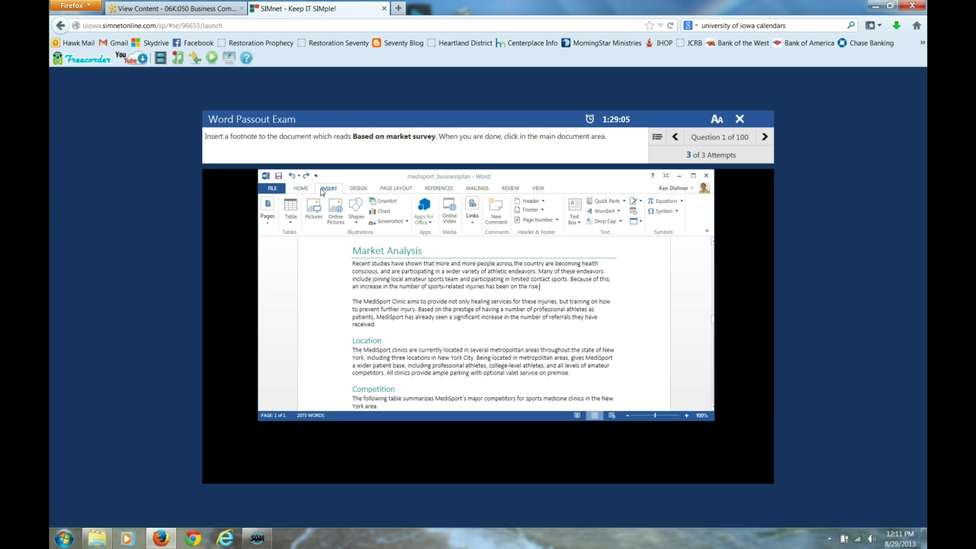
pyautogui.click(536, 210)
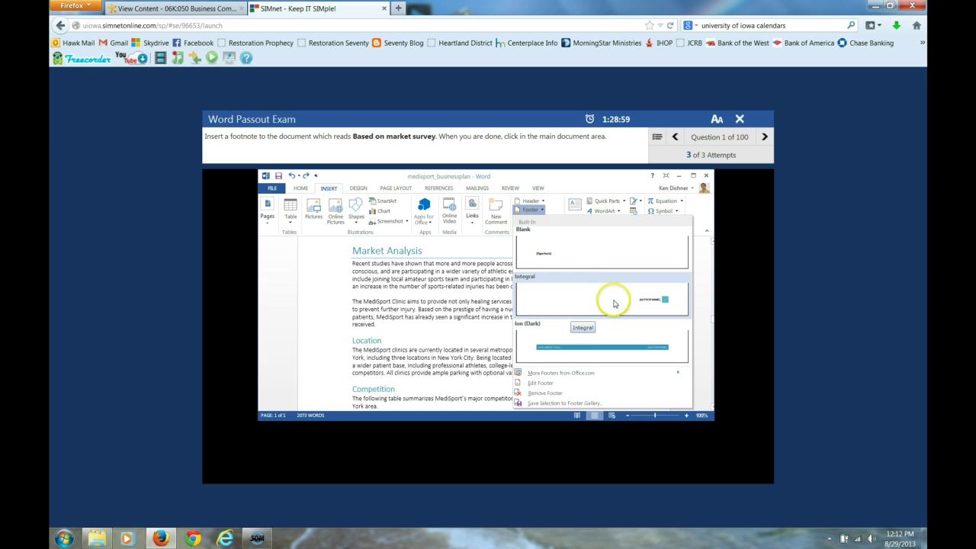
pyautogui.click(541, 257)
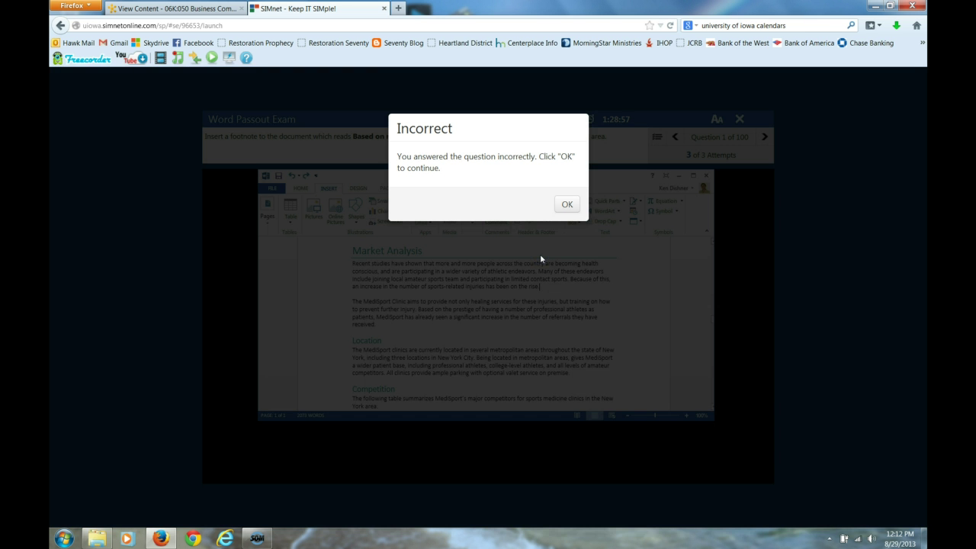
pyautogui.click(567, 204)
pyautogui.click(448, 303)
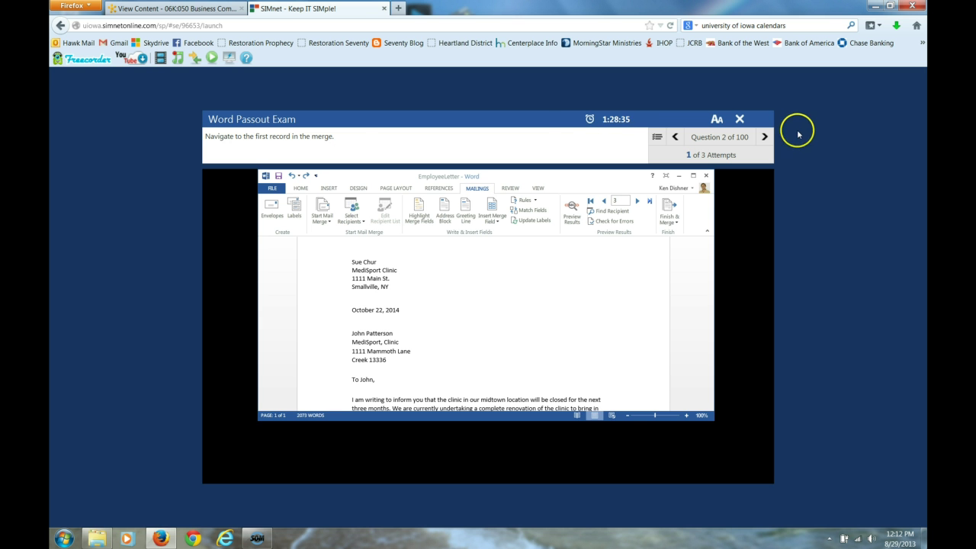
# Step: Open and cancel the End Exam prompt, and enlarge the question's instruction text by one size
pyautogui.click(740, 119)
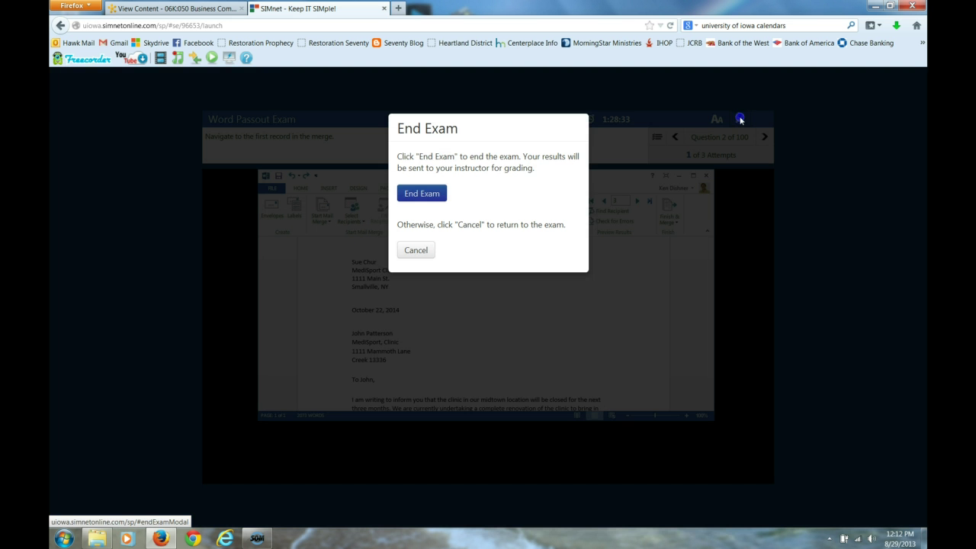
pyautogui.click(412, 251)
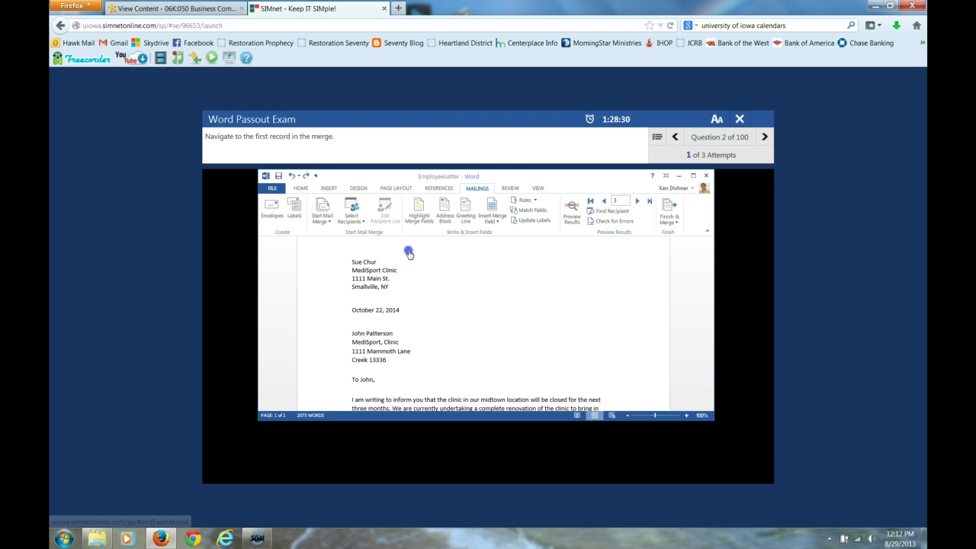
pyautogui.click(719, 121)
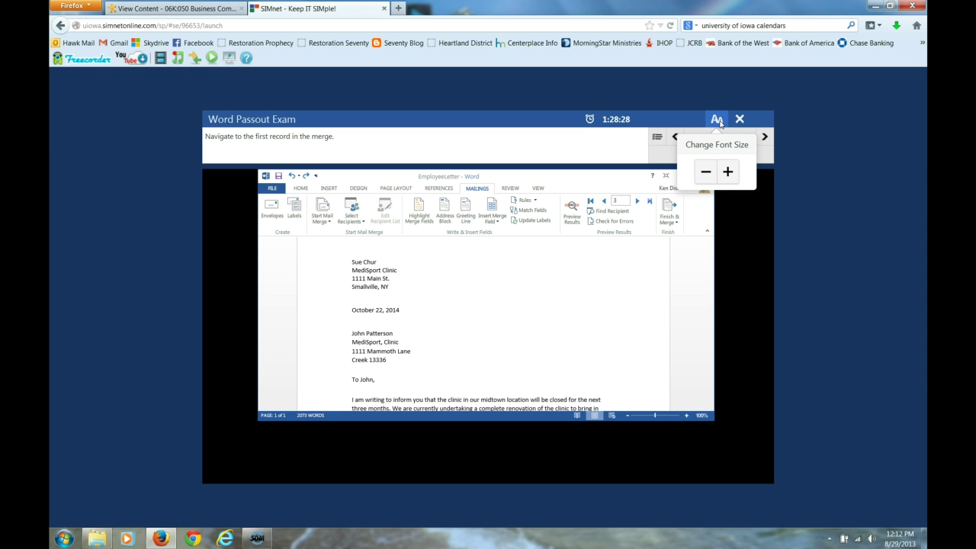
pyautogui.click(728, 175)
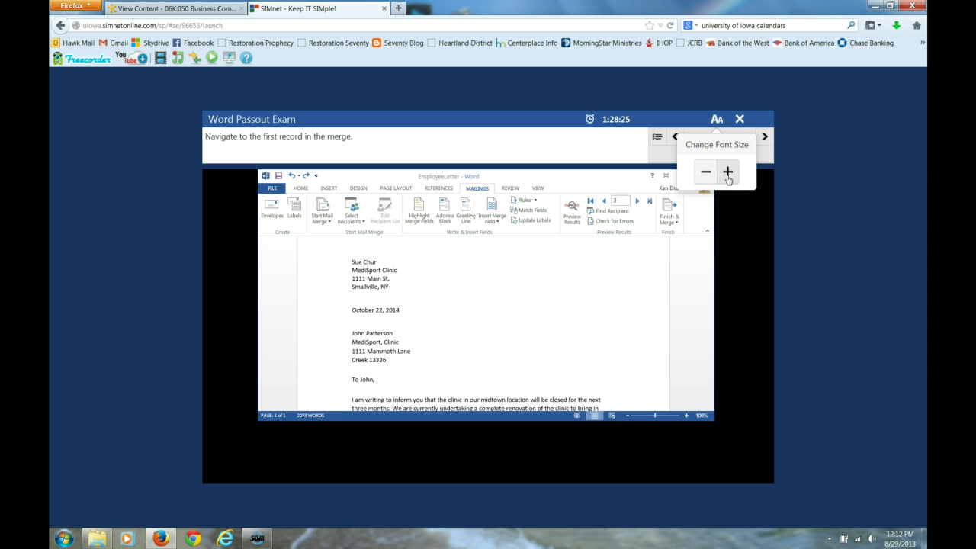
pyautogui.click(707, 172)
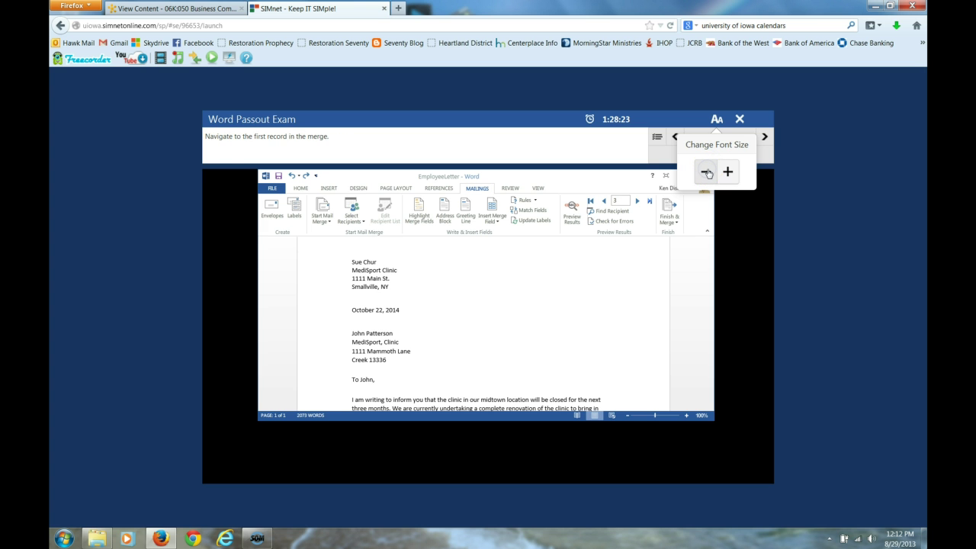
pyautogui.click(727, 172)
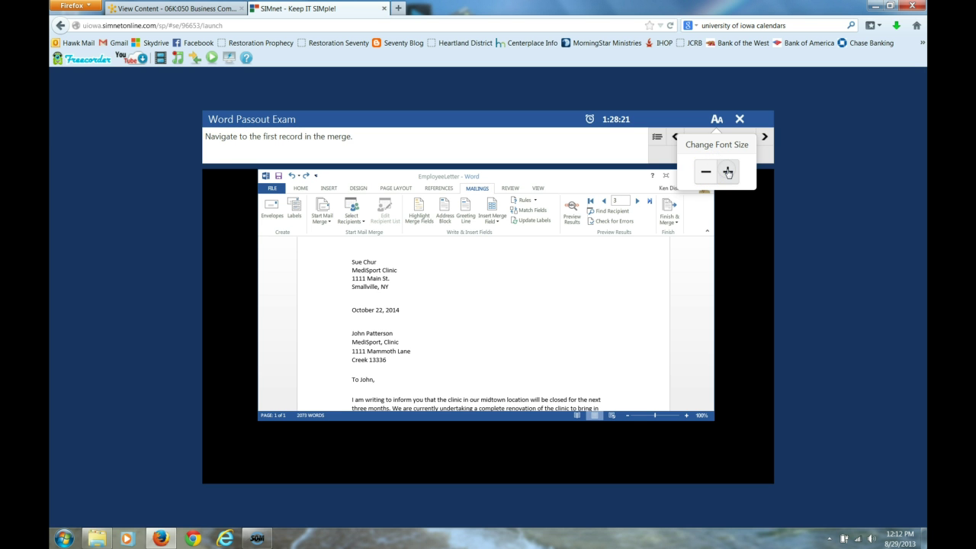
# Step: End the Word Passout Exam and open the gradebook to check its grade
pyautogui.click(740, 119)
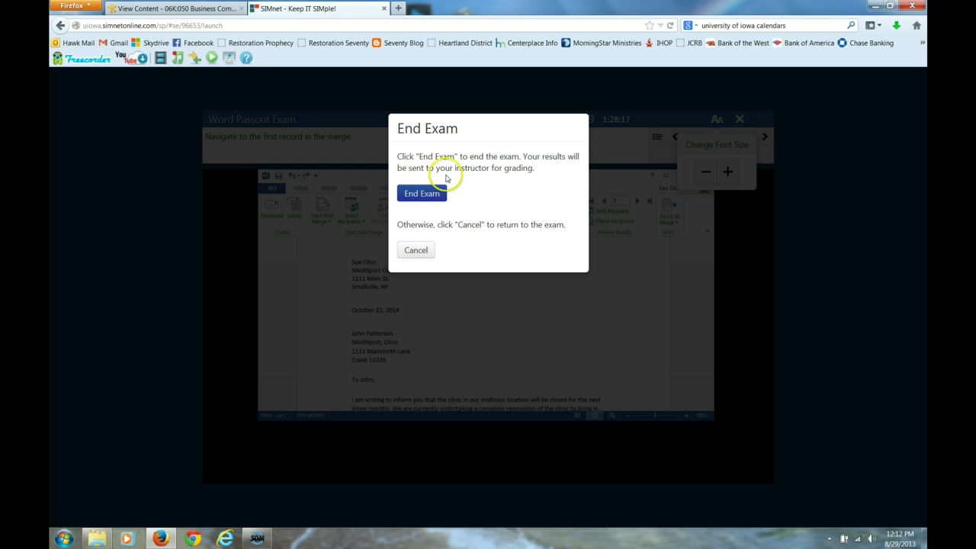
pyautogui.click(418, 194)
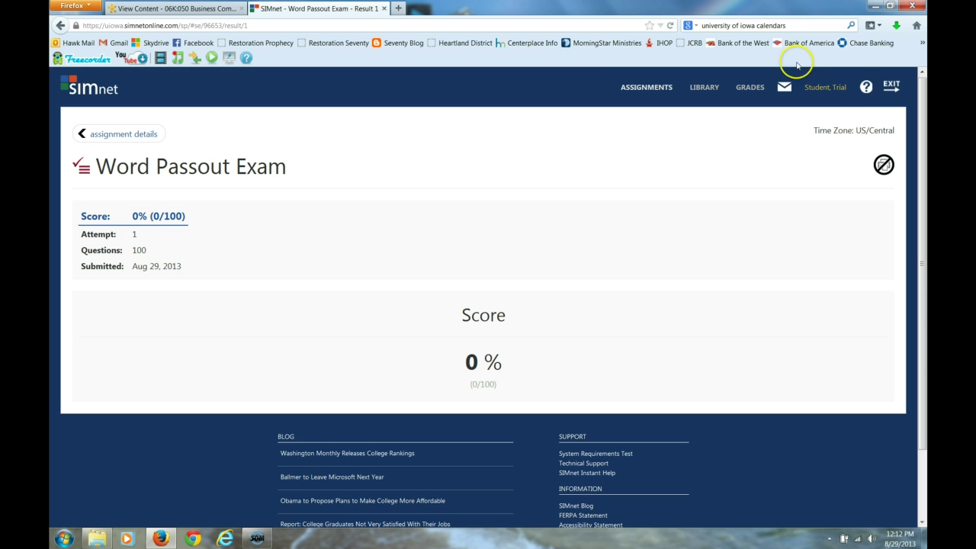
pyautogui.click(749, 87)
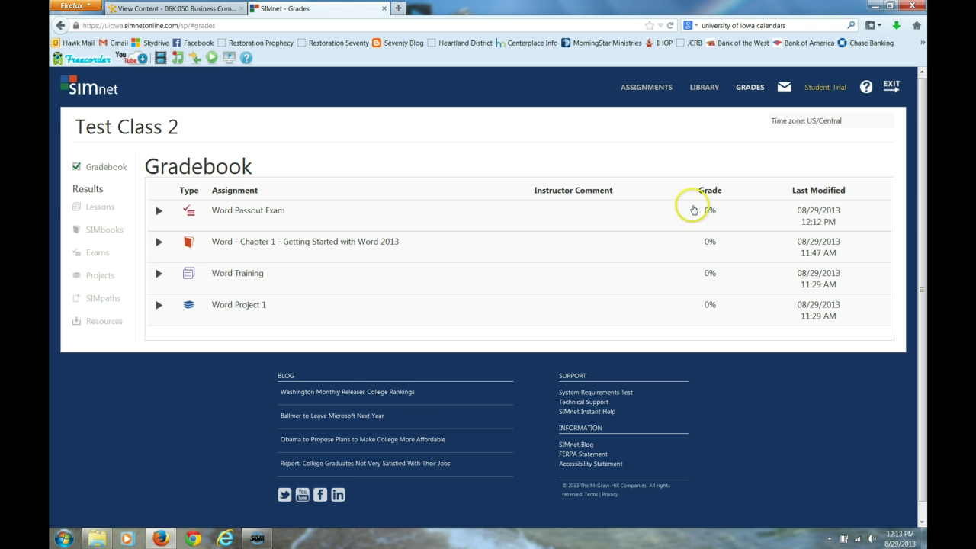
# Step: Return to the assignments and examine the remaining to-do items, starting with the Word Chapter 1 SIMbook
pyautogui.click(646, 88)
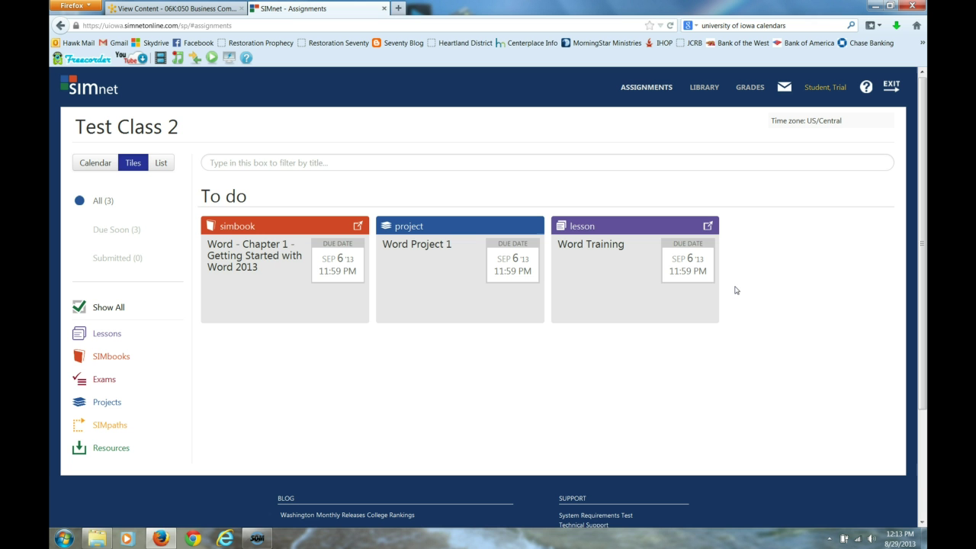
pyautogui.click(280, 240)
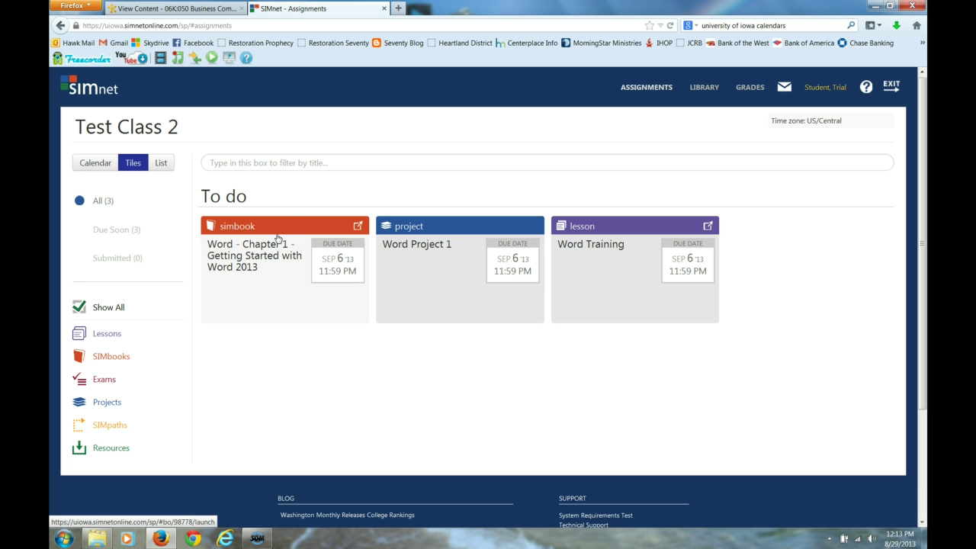
# Step: View the assignments as a list and as a calendar, and open the Word Passout Exam from the August 2013 calendar to check its results
pyautogui.click(160, 165)
pyautogui.click(330, 358)
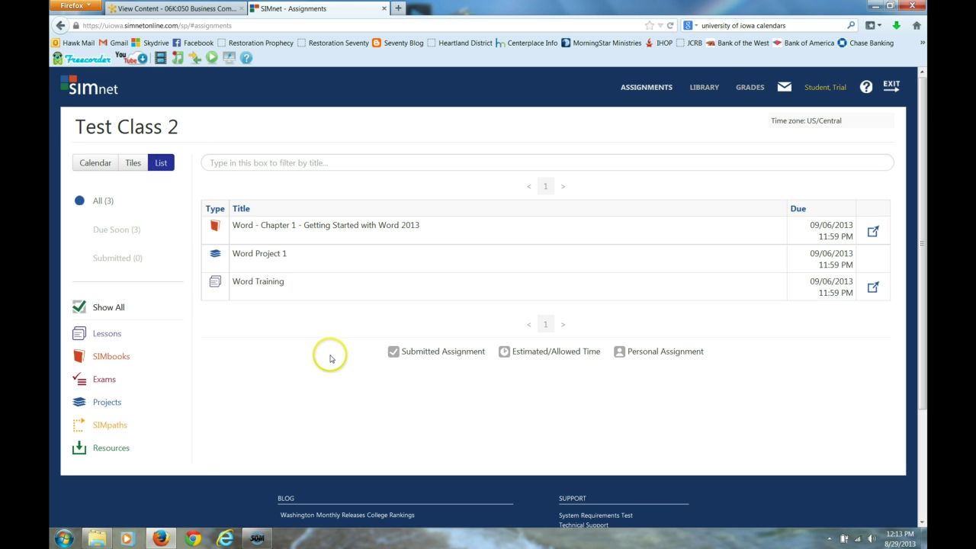
pyautogui.click(88, 163)
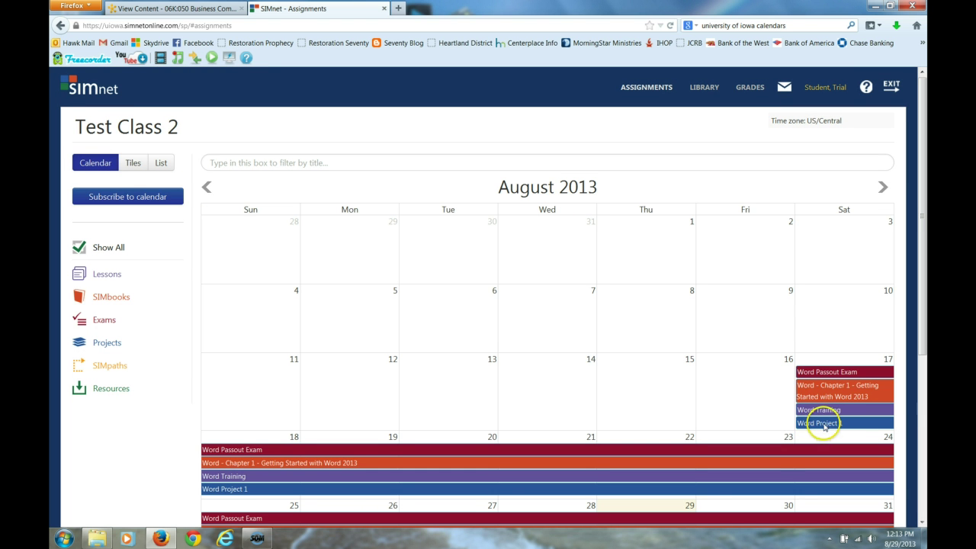
pyautogui.click(812, 372)
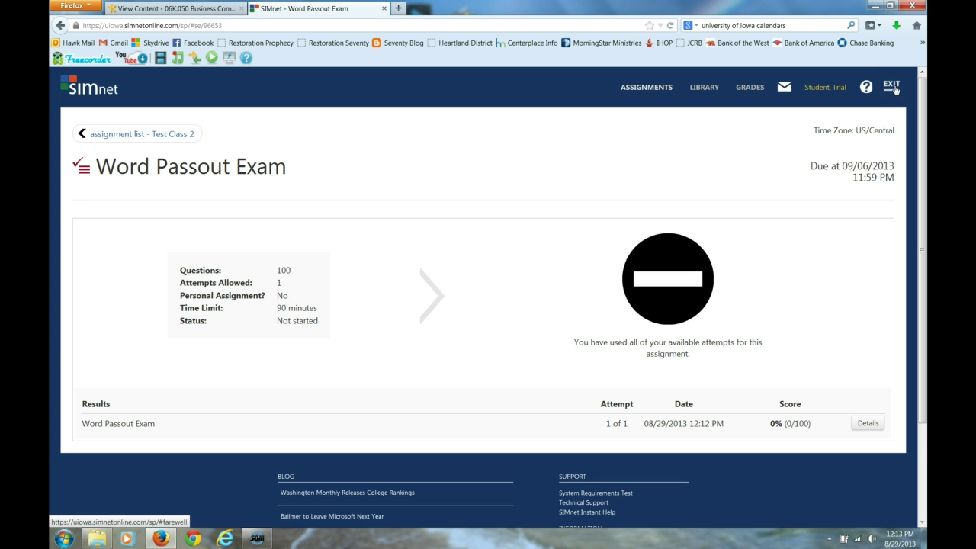
# Step: Switch to the ICON course site, examine the quiz list for the Use Word Passout Exam quiz, and return to the course content
pyautogui.click(189, 8)
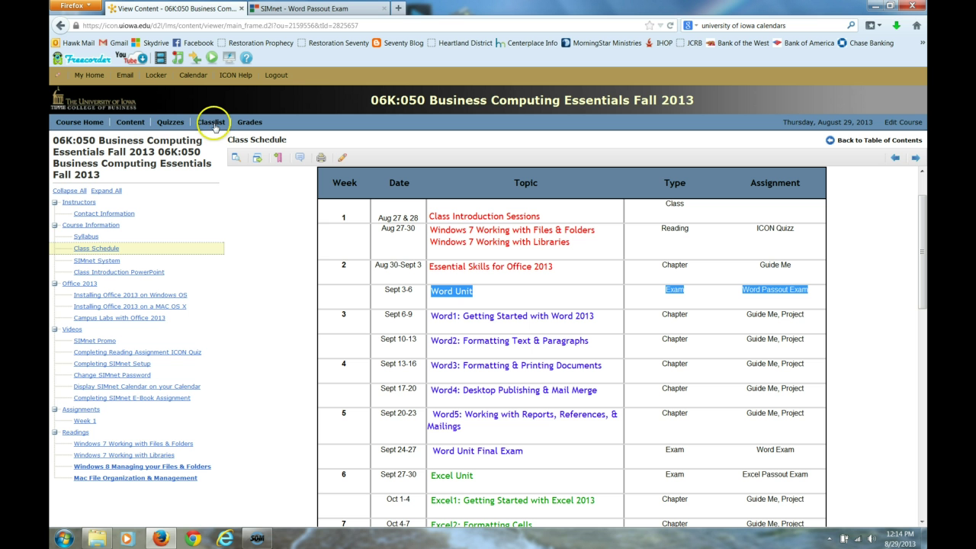
pyautogui.click(171, 123)
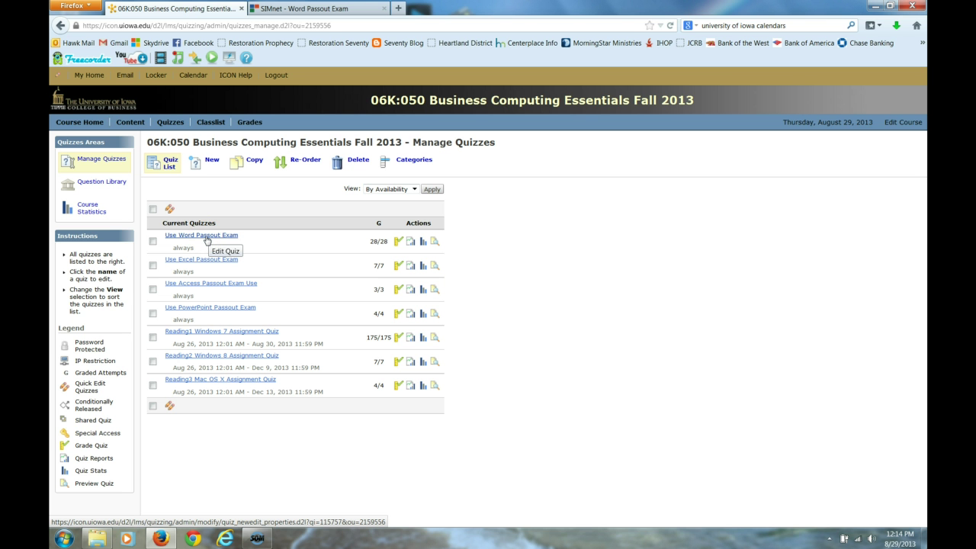
pyautogui.click(130, 122)
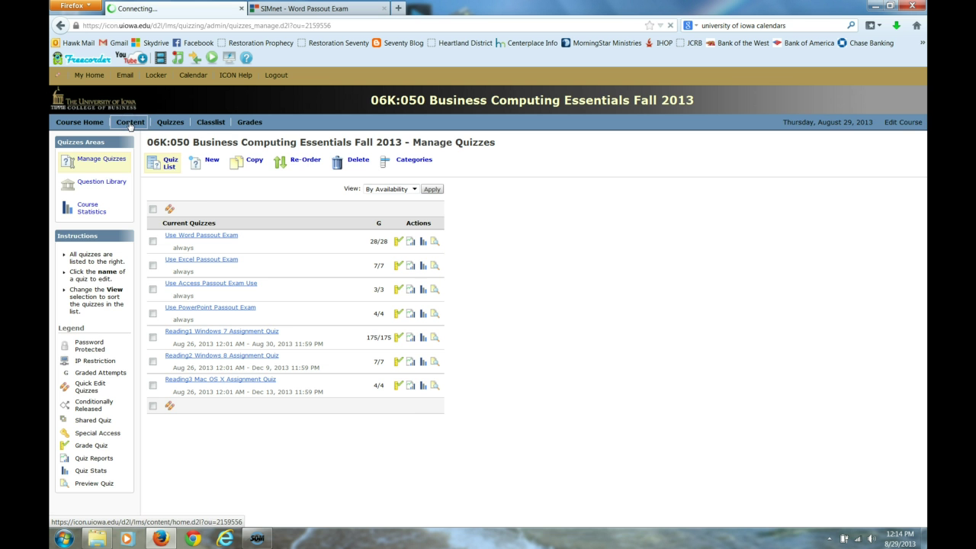